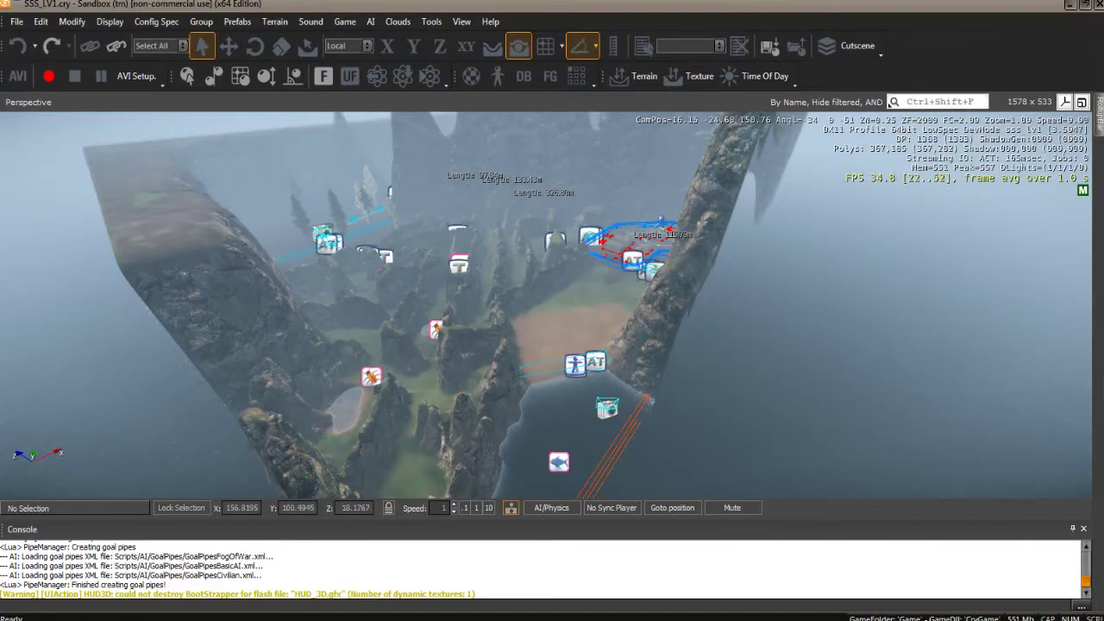
- Survey the level from the coast over the rocky valleys to the walled camp with its buildings and patrol paths
{"action": "right_click_drag", "start_coordinate": [570, 294], "coordinate": [471, 250]}
{"action": "key", "text": "w"}
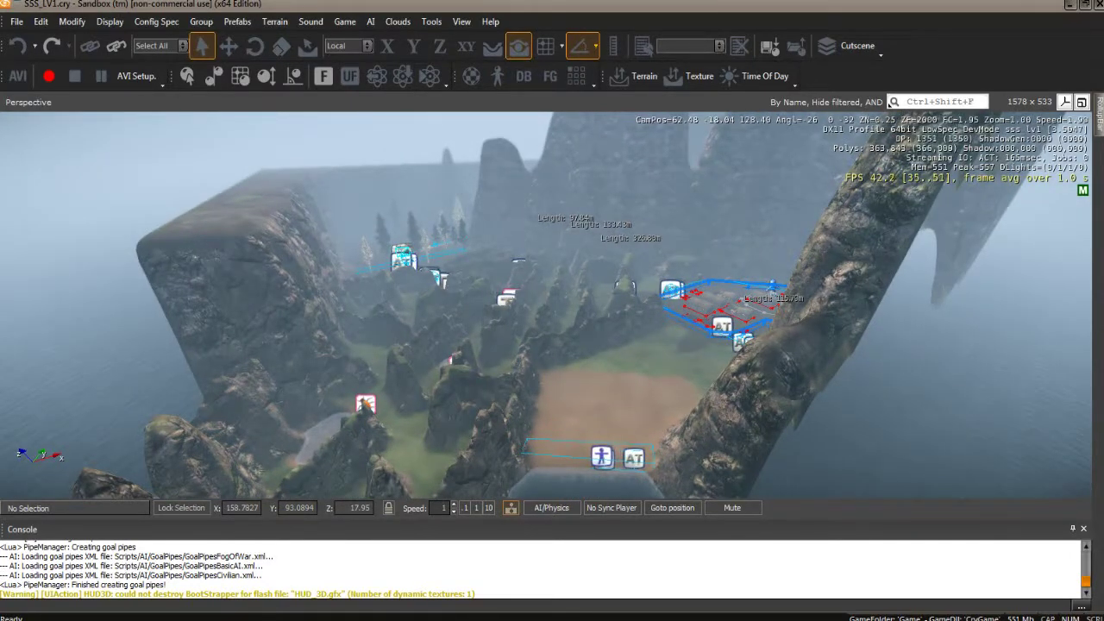
{"action": "key", "text": "w"}
{"action": "right_click_drag", "start_coordinate": [552, 305], "coordinate": [801, 378]}
{"action": "key", "text": "w"}
{"action": "key", "text": "w"}
{"action": "key", "text": "w"}
{"action": "key", "text": "s"}
{"action": "key", "text": "w"}
{"action": "key", "text": "d"}
{"action": "key", "text": "w"}
{"action": "key", "text": "d"}
{"action": "key", "text": "a"}
{"action": "key", "text": "w"}
{"action": "key", "text": "w"}
{"action": "key", "text": "a"}
{"action": "key", "text": "w"}
{"action": "key", "text": "w"}
{"action": "key", "text": "a"}
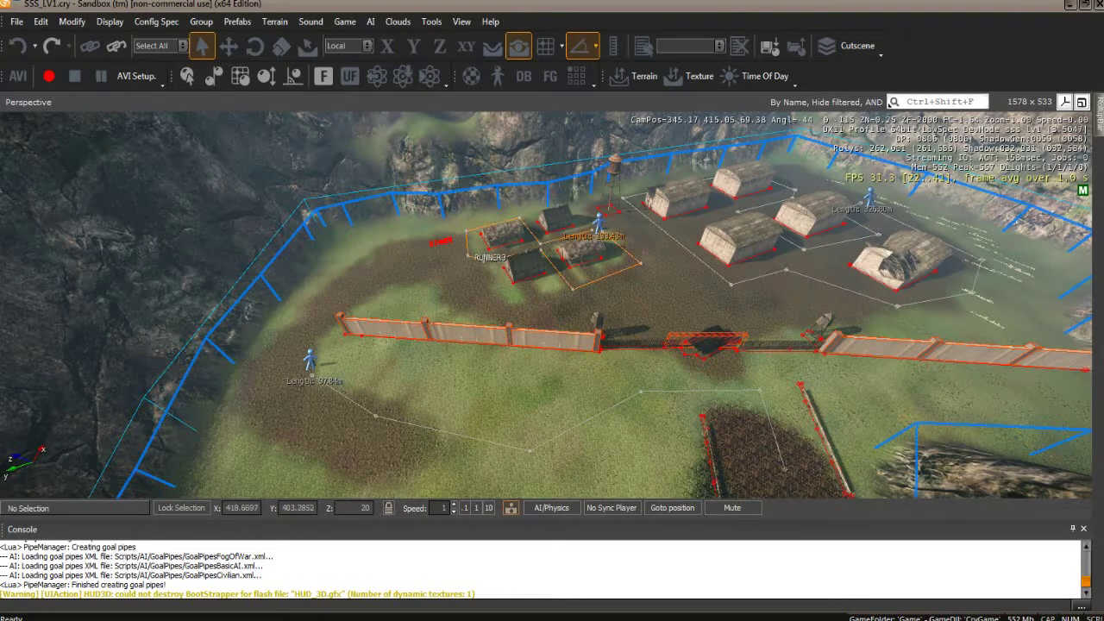
{"action": "right_click_drag", "start_coordinate": [660, 285], "coordinate": [796, 256]}
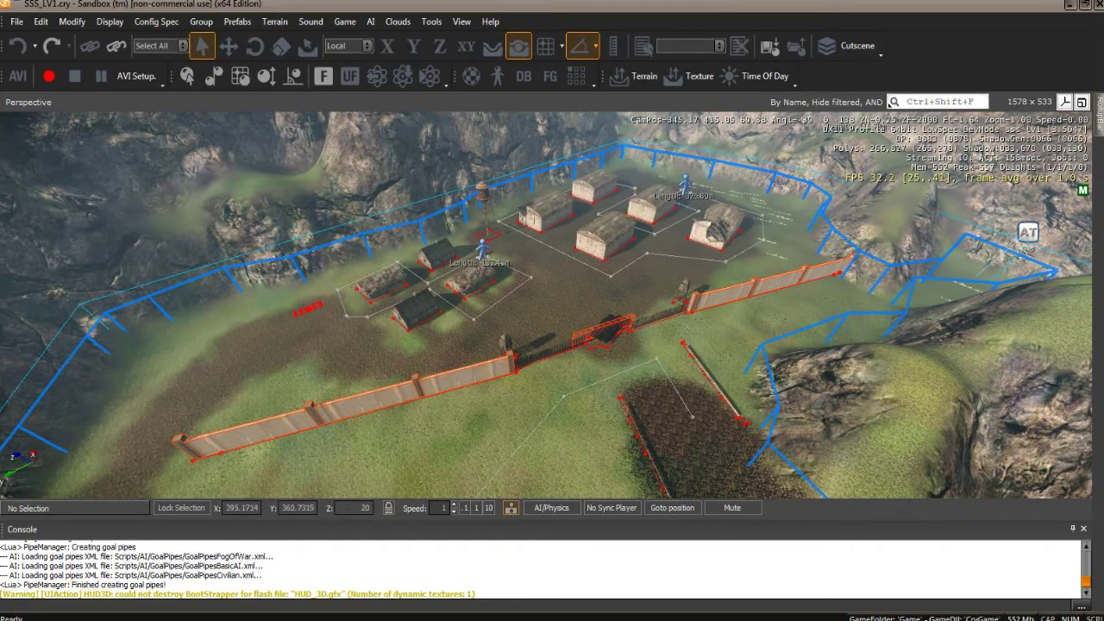
{"action": "key", "text": "w"}
{"action": "key", "text": "a"}
- Examine the rocky terrain between the walled camp and the sandy beach area
{"action": "right_click_drag", "start_coordinate": [653, 207], "coordinate": [189, 165]}
{"action": "key", "text": "w"}
{"action": "key", "text": "d"}
{"action": "key", "text": "w"}
{"action": "key", "text": "w"}
{"action": "key", "text": "w"}
{"action": "right_click_drag", "start_coordinate": [537, 282], "coordinate": [540, 300]}
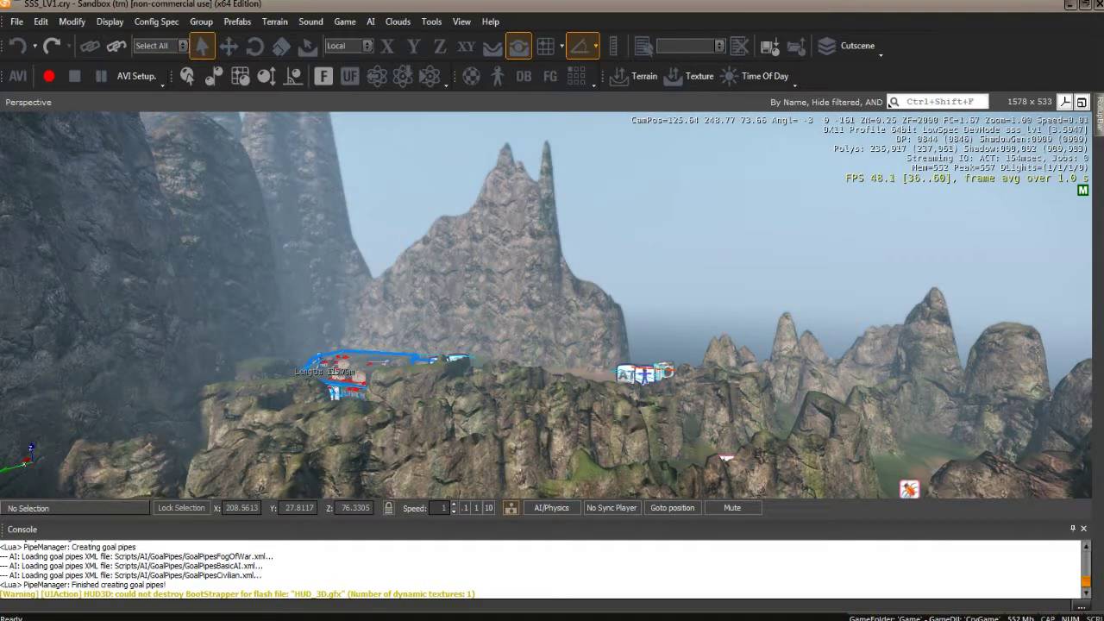
{"action": "key", "text": "w"}
{"action": "right_click_drag", "start_coordinate": [540, 301], "coordinate": [292, 335]}
{"action": "key", "text": "s"}
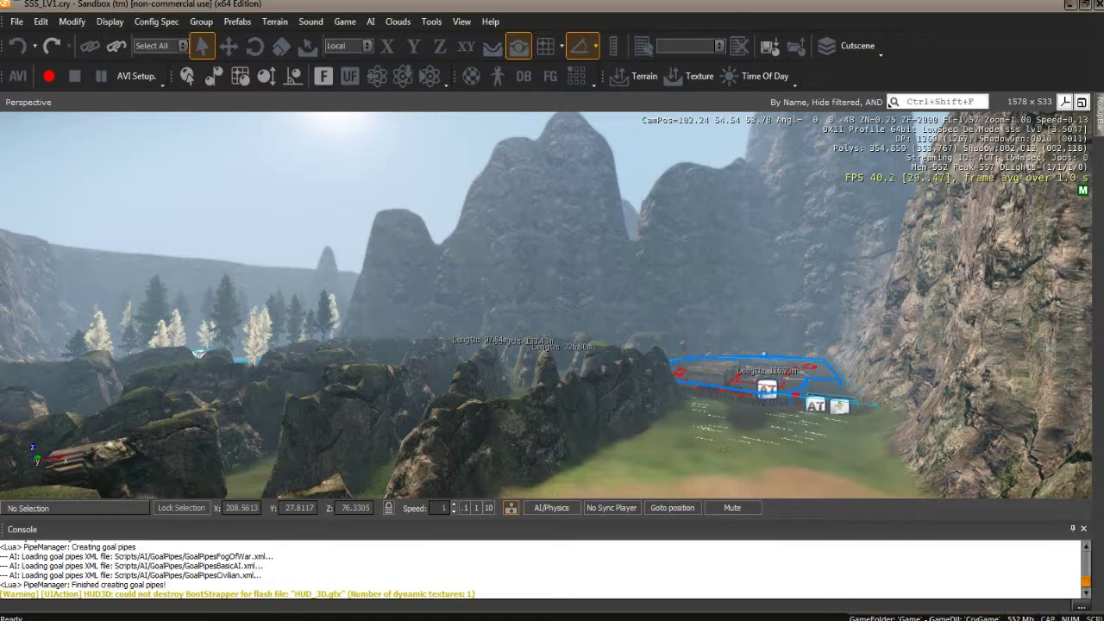
- Inspect the route from the sandy beach to the fenced base with the two tanks
{"action": "right_click_drag", "start_coordinate": [292, 334], "coordinate": [216, 338]}
{"action": "right_click_drag", "start_coordinate": [518, 345], "coordinate": [850, 492]}
{"action": "right_click_drag", "start_coordinate": [604, 345], "coordinate": [543, 356]}
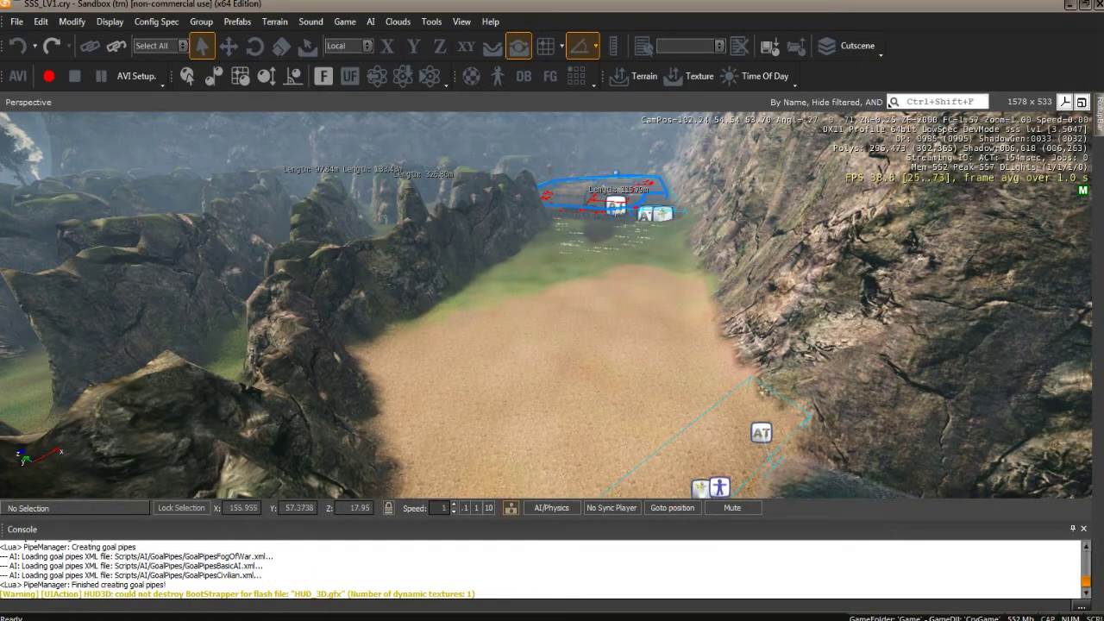
{"action": "mouse_move", "coordinate": [544, 355]}
{"action": "right_mouse_down"}
{"action": "mouse_move", "coordinate": [542, 370]}
{"action": "mouse_move", "coordinate": [536, 338]}
{"action": "right_mouse_up"}
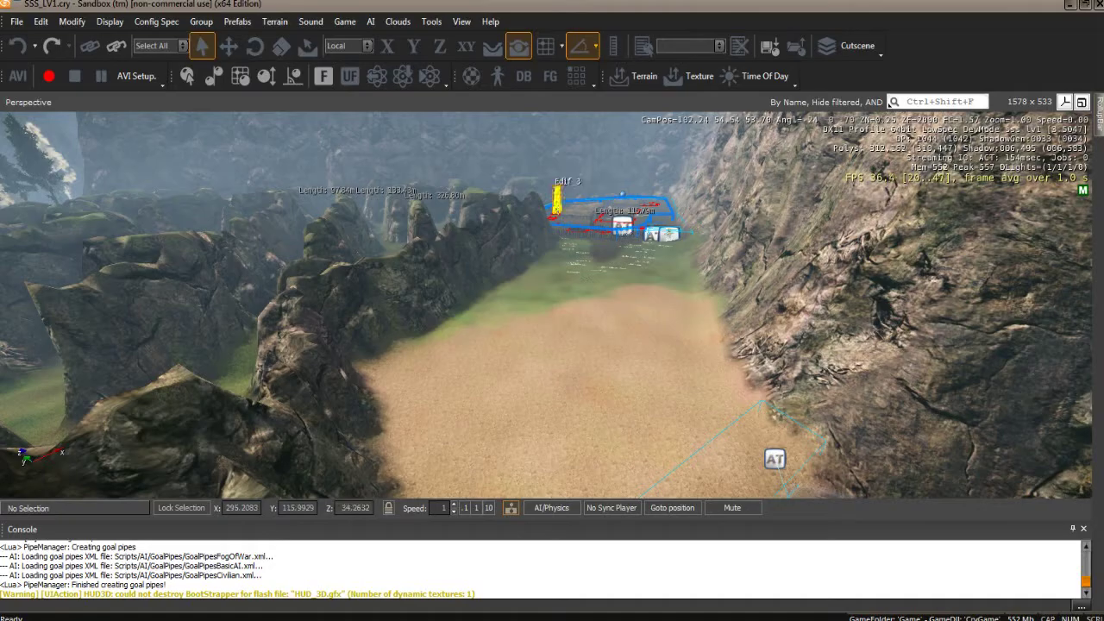
{"action": "key", "text": "w"}
{"action": "right_click_drag", "start_coordinate": [536, 338], "coordinate": [539, 304]}
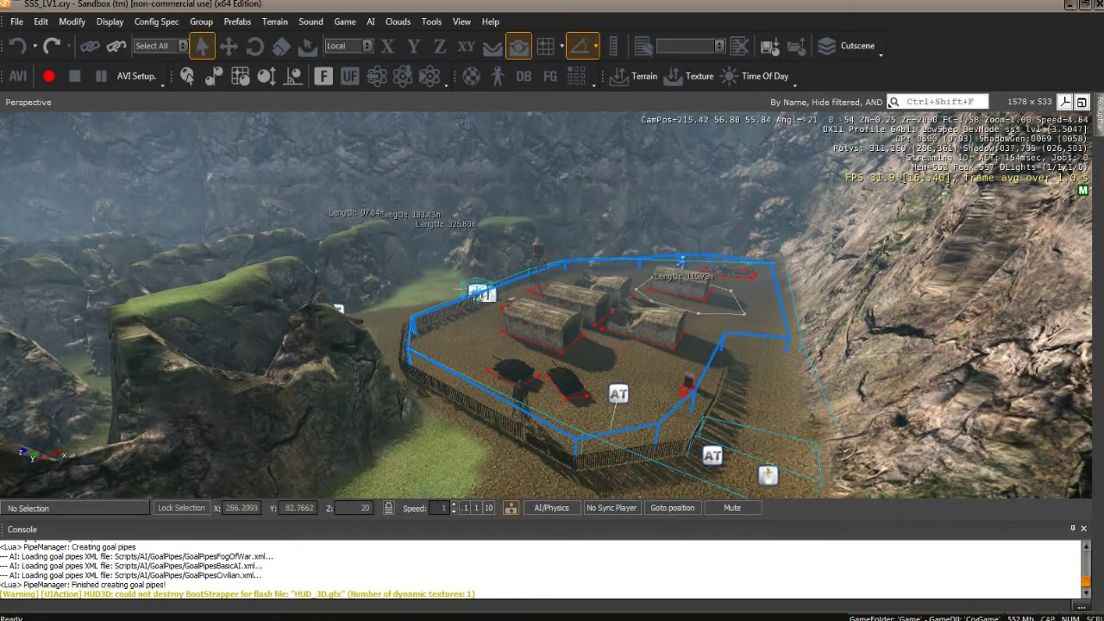
- Examine the beach's area trigger and SpawnPoint1 in relation to the CHECKPOINT1 area beside the fenced base
{"action": "key", "text": "s"}
{"action": "right_click_drag", "start_coordinate": [470, 344], "coordinate": [751, 402]}
{"action": "key", "text": "a"}
{"action": "key", "text": "w"}
{"action": "key", "text": "s"}
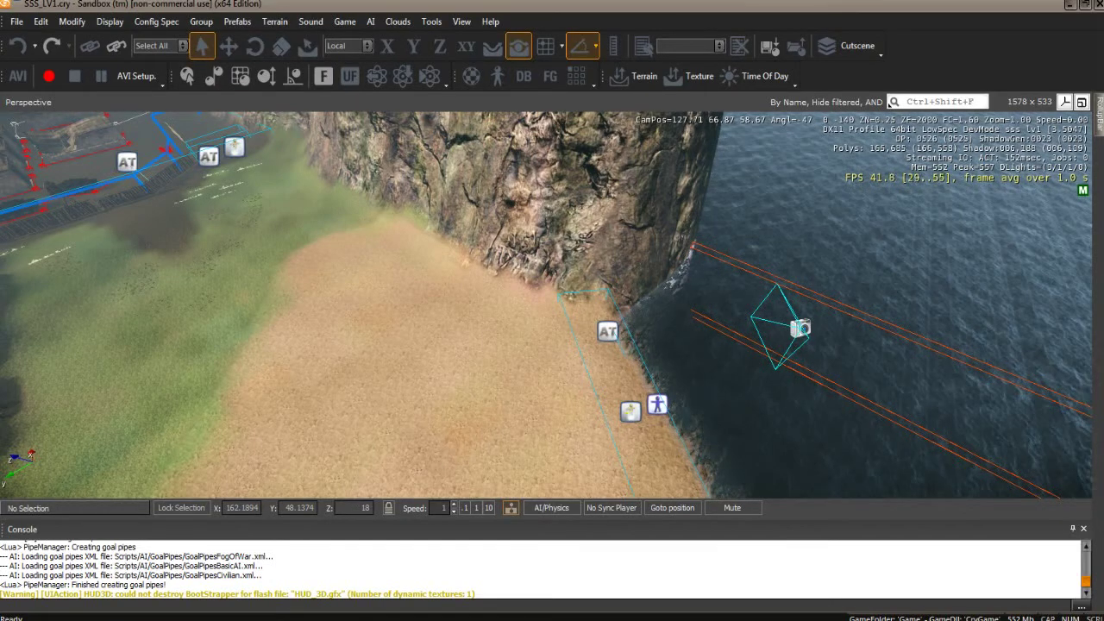
{"action": "right_click_drag", "start_coordinate": [638, 362], "coordinate": [599, 421]}
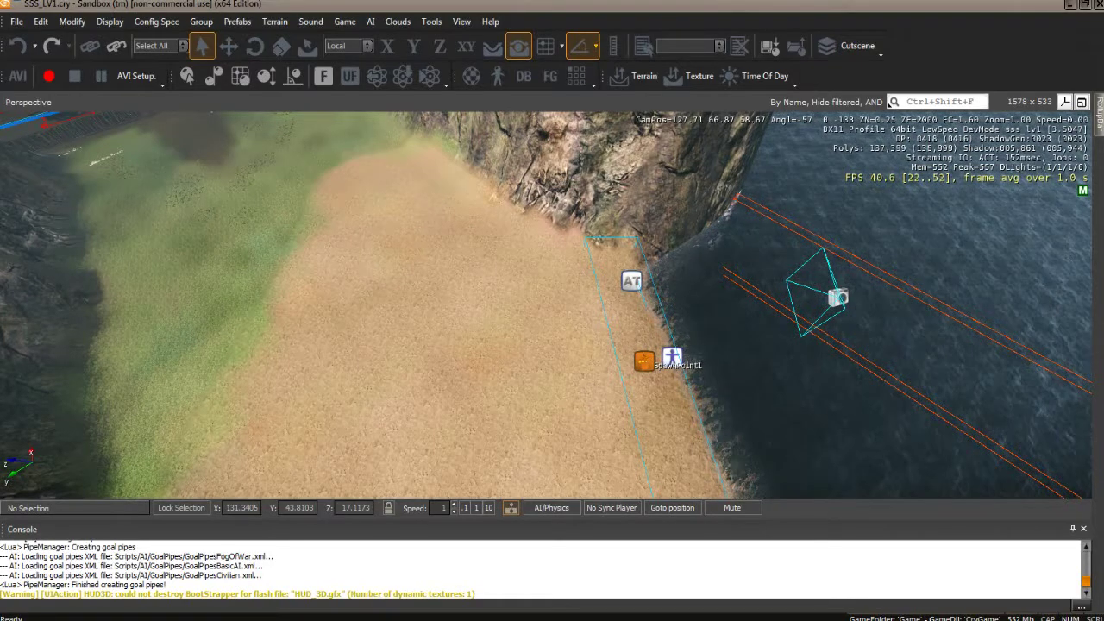
{"action": "right_click_drag", "start_coordinate": [644, 358], "coordinate": [523, 216]}
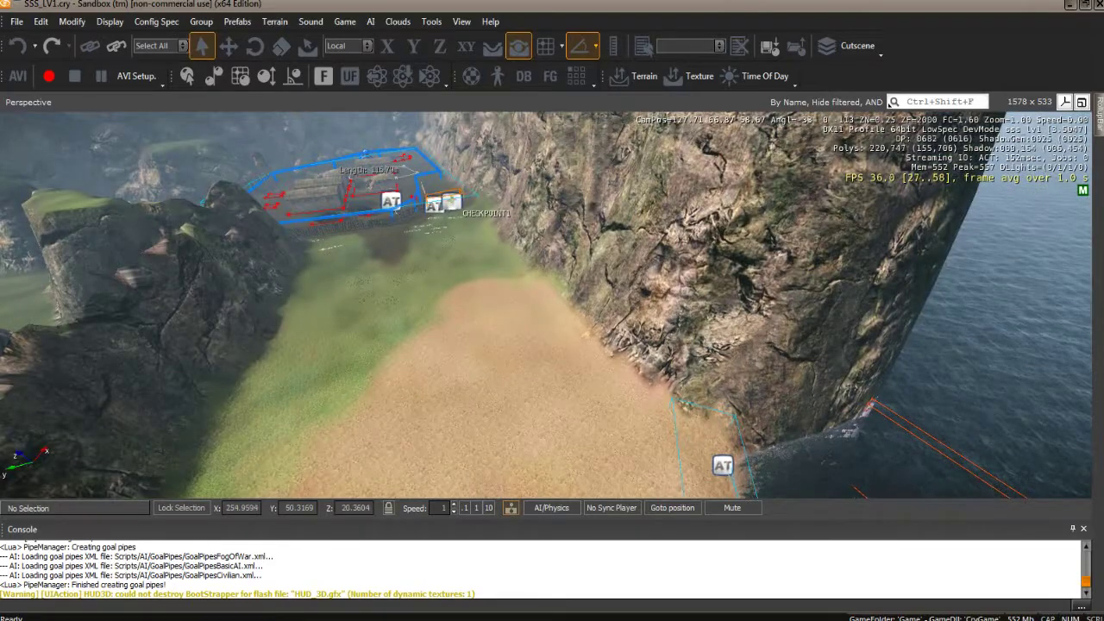
{"action": "right_click_drag", "start_coordinate": [524, 334], "coordinate": [463, 194]}
- Examine the Check Area1 trigger, its nearby spawn point and the ground around the fenced base
{"action": "key", "text": "w"}
{"action": "key", "text": "w"}
{"action": "right_click_drag", "start_coordinate": [596, 138], "coordinate": [541, 305]}
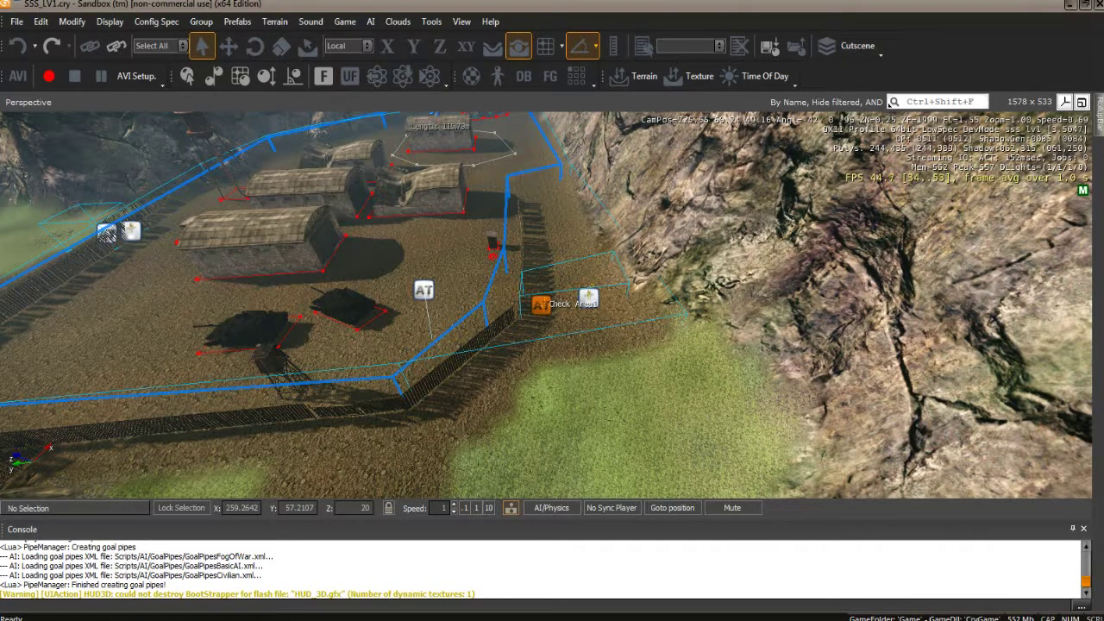
{"action": "right_click_drag", "start_coordinate": [380, 258], "coordinate": [1078, 226]}
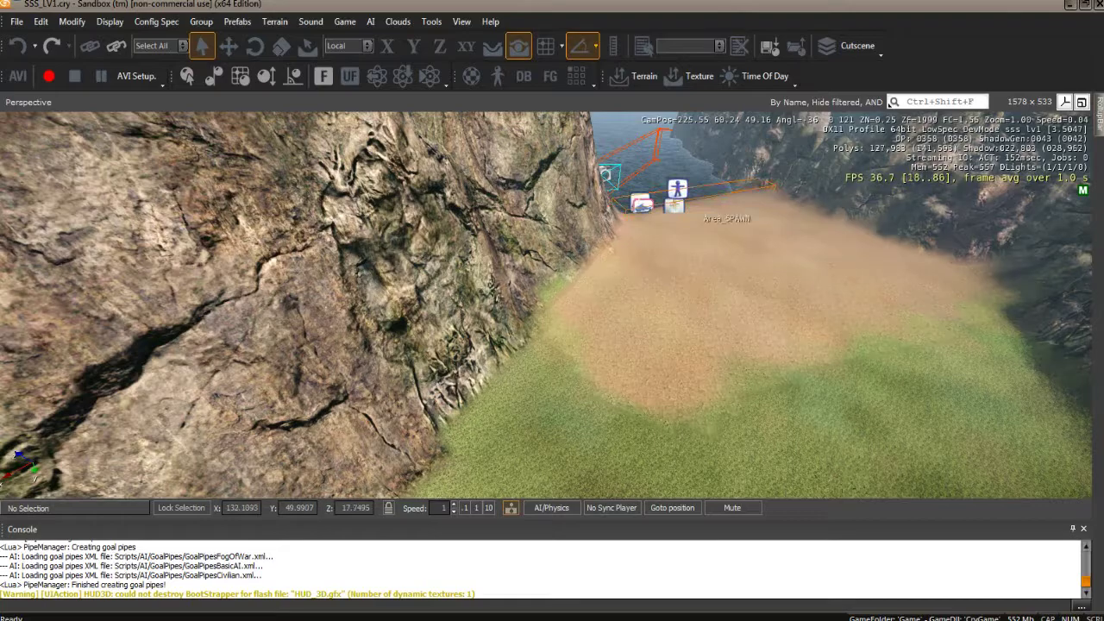
{"action": "right_click_drag", "start_coordinate": [695, 211], "coordinate": [62, 207]}
{"action": "right_click_drag", "start_coordinate": [564, 264], "coordinate": [596, 278]}
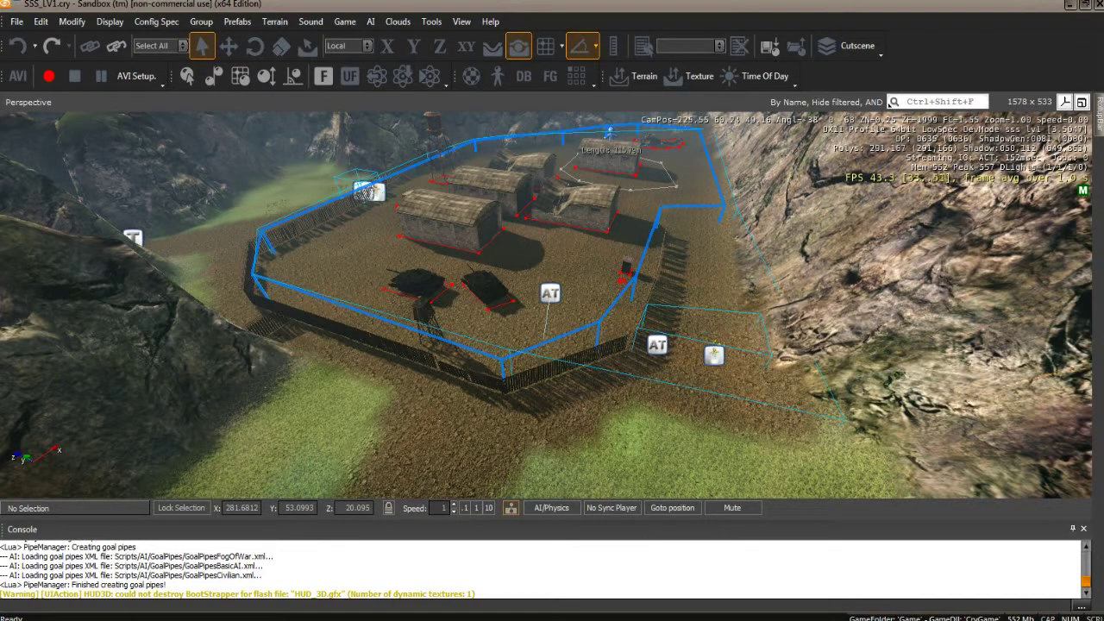
{"action": "right_click_drag", "start_coordinate": [650, 363], "coordinate": [542, 404]}
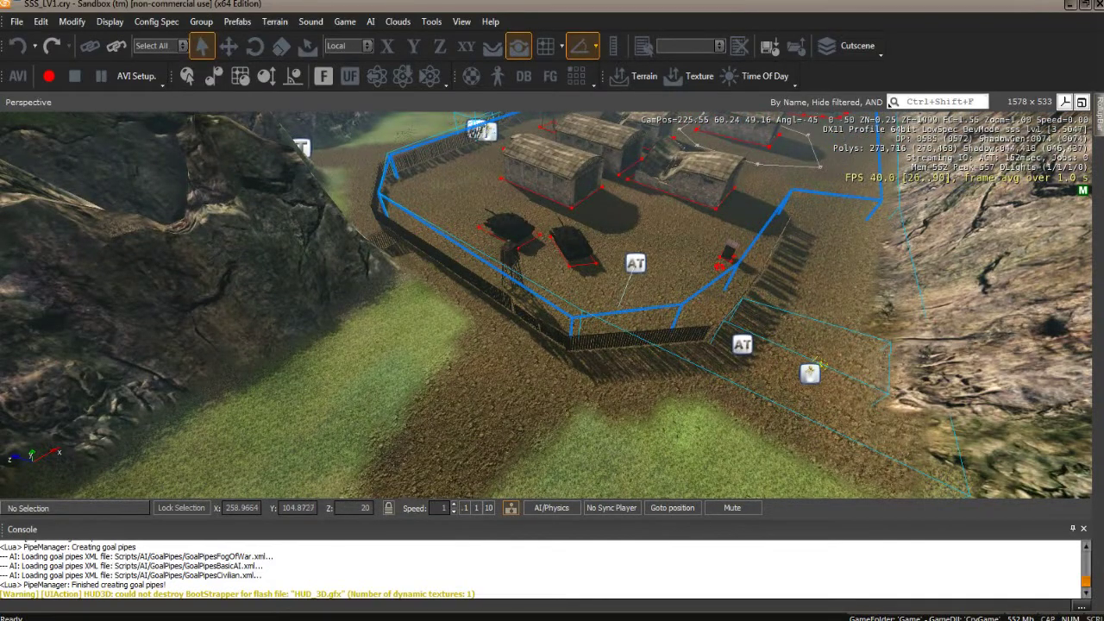
{"action": "right_click_drag", "start_coordinate": [509, 372], "coordinate": [362, 388]}
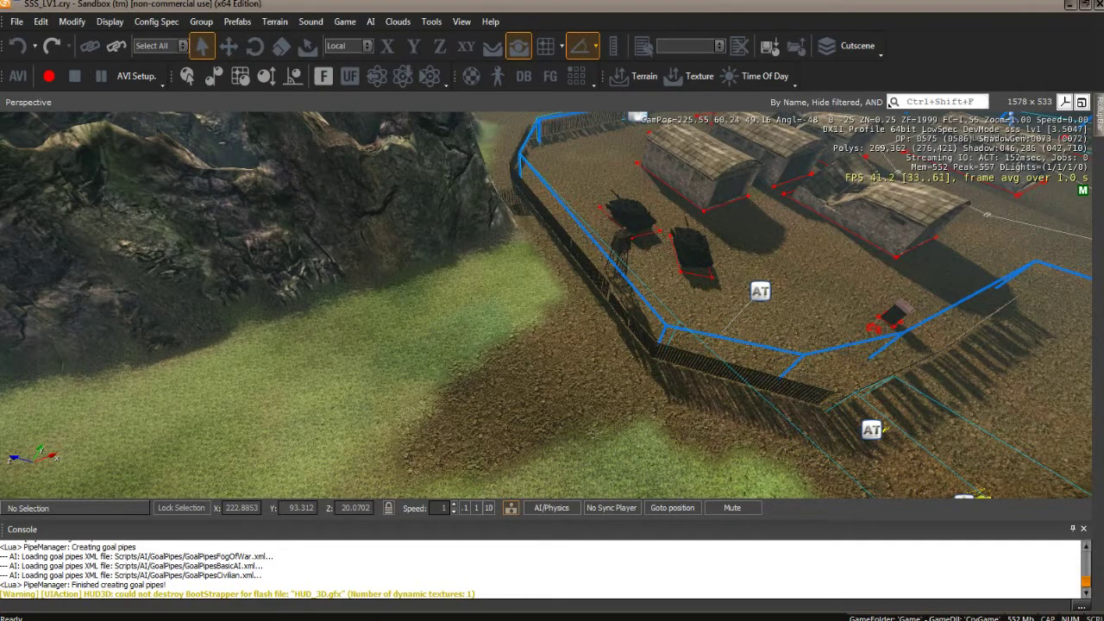
{"action": "right_click_drag", "start_coordinate": [345, 278], "coordinate": [277, 289]}
{"action": "right_click_drag", "start_coordinate": [549, 278], "coordinate": [589, 285]}
{"action": "right_click_drag", "start_coordinate": [776, 414], "coordinate": [992, 428]}
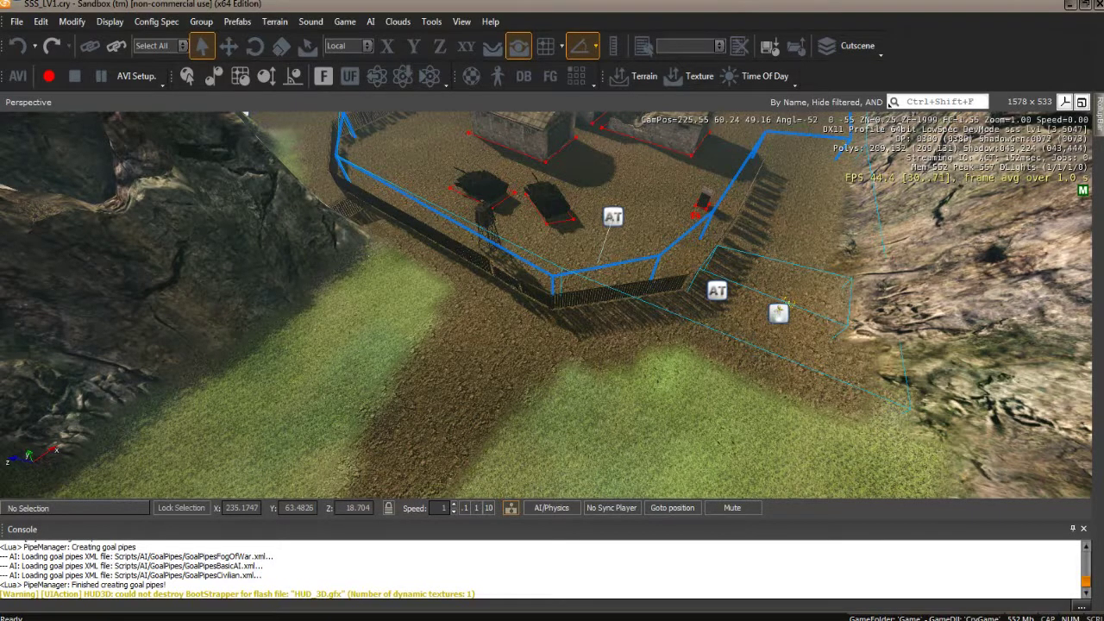
{"action": "right_click_drag", "start_coordinate": [802, 186], "coordinate": [637, 138]}
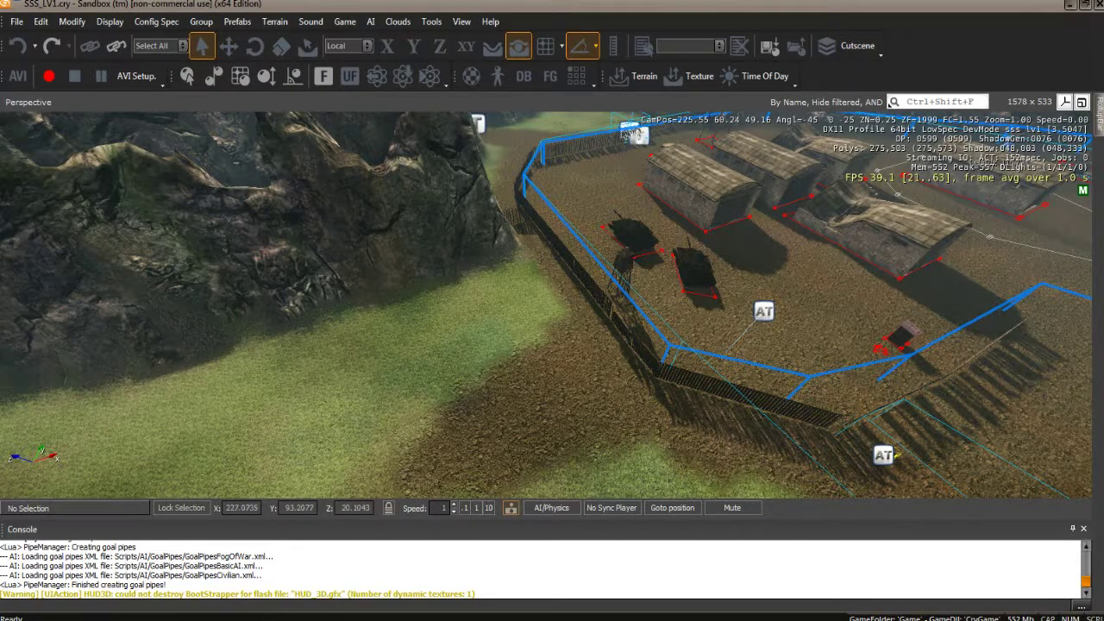
{"action": "right_click_drag", "start_coordinate": [449, 350], "coordinate": [34, 274]}
{"action": "key", "text": "w"}
{"action": "key", "text": "w"}
{"action": "right_click_drag", "start_coordinate": [552, 306], "coordinate": [337, 272]}
{"action": "right_click_drag", "start_coordinate": [517, 259], "coordinate": [526, 336]}
{"action": "key", "text": "s"}
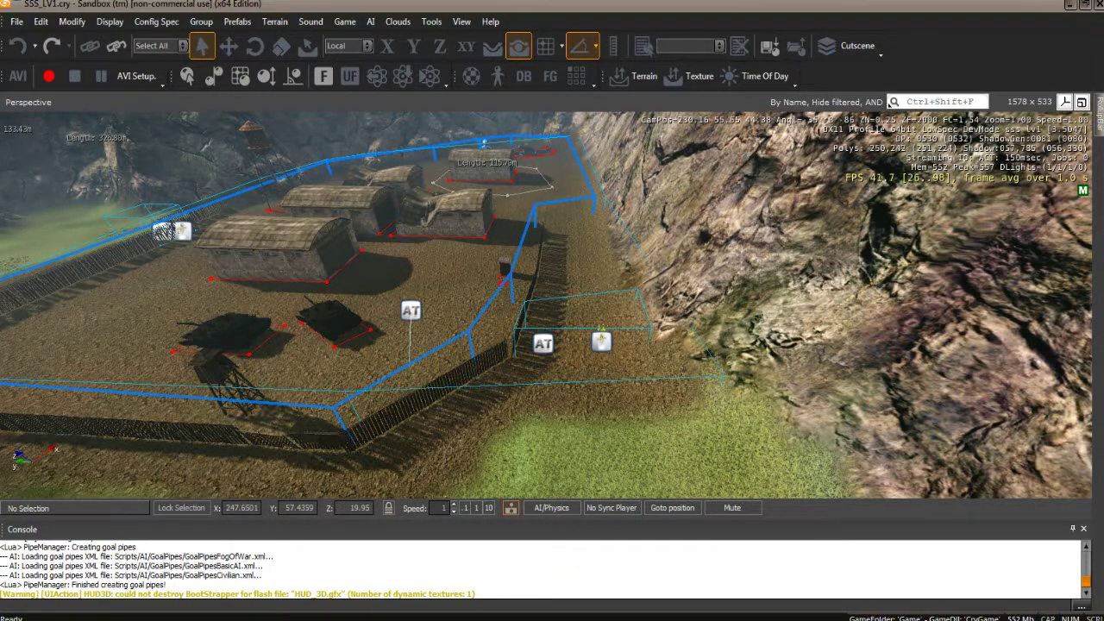
- Open the Checkpoint1 flow graph of the Check Area1 trigger, examine its node groups and close it
{"action": "right_click_drag", "start_coordinate": [540, 417], "coordinate": [294, 384]}
{"action": "right_click_drag", "start_coordinate": [529, 371], "coordinate": [552, 440]}
{"action": "right_click", "coordinate": [545, 261]}
{"action": "mouse_move", "coordinate": [580, 266]}
{"action": "left_click", "coordinate": [756, 266]}
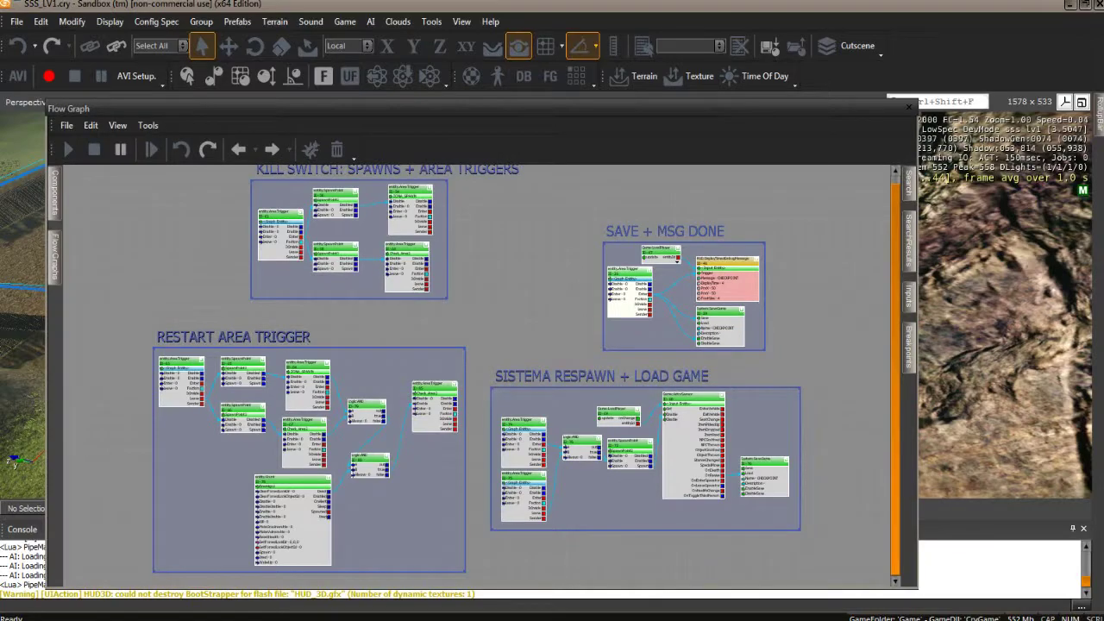
{"action": "right_click_drag", "start_coordinate": [483, 362], "coordinate": [499, 383]}
{"action": "scroll", "coordinate": [550, 216], "scroll_direction": "up", "scroll_amount": 6}
{"action": "right_click_drag", "start_coordinate": [550, 216], "coordinate": [772, 210]}
{"action": "left_click", "coordinate": [909, 107]}
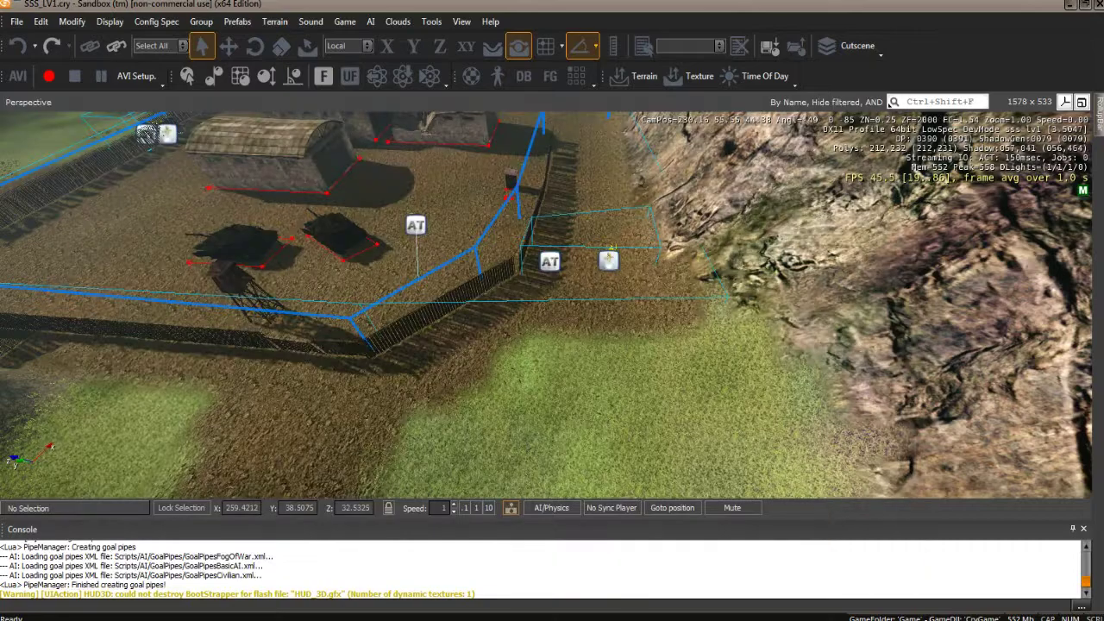
- Compare SpawnPoint1 on the beach with the Check Area1 trigger and spawn point beside the fenced base
{"action": "right_click_drag", "start_coordinate": [638, 270], "coordinate": [587, 269]}
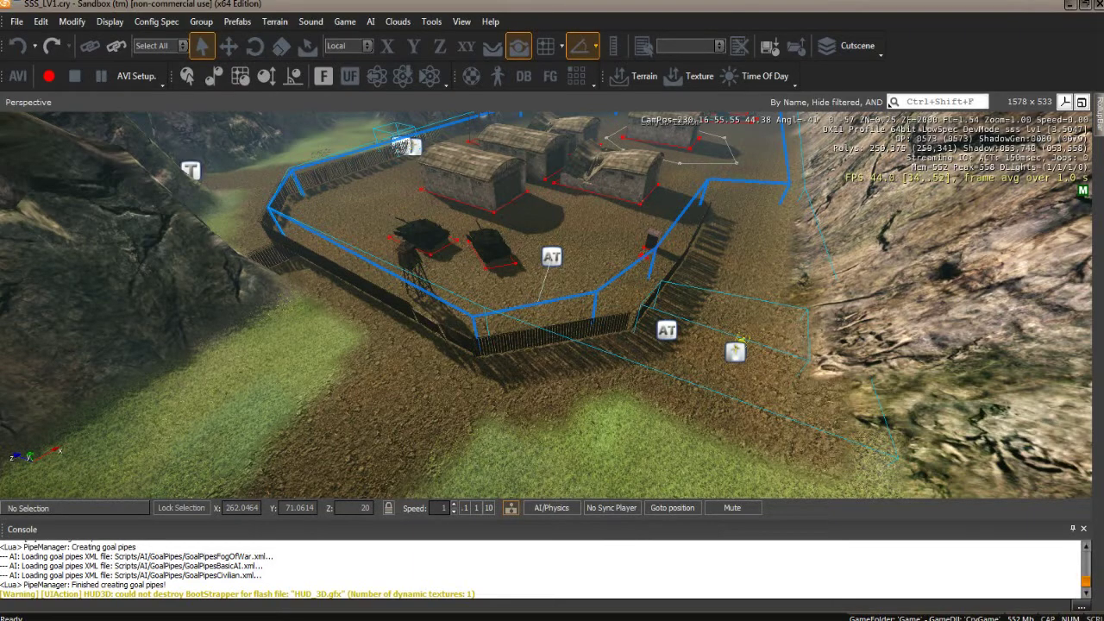
{"action": "right_click_drag", "start_coordinate": [580, 268], "coordinate": [751, 211]}
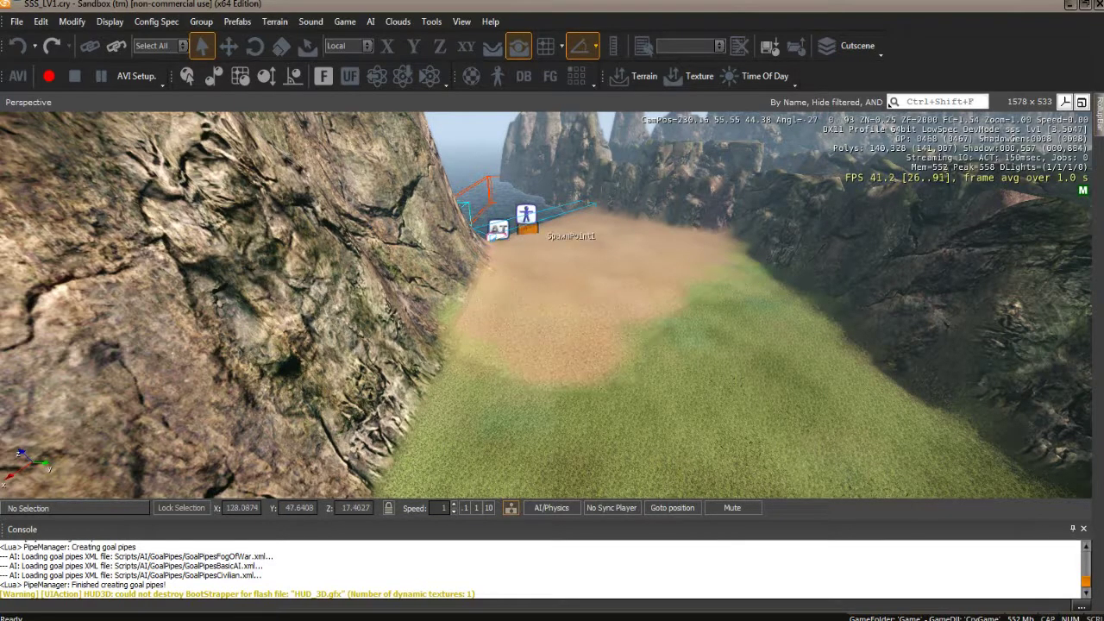
{"action": "right_click_drag", "start_coordinate": [537, 237], "coordinate": [250, 311]}
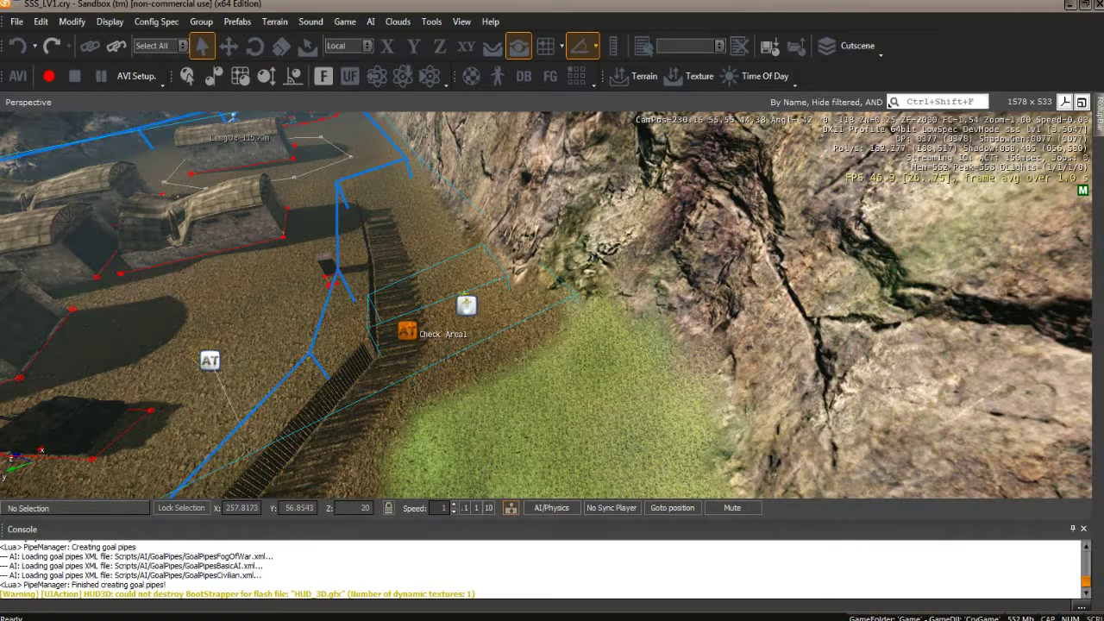
{"action": "right_click_drag", "start_coordinate": [413, 297], "coordinate": [595, 260]}
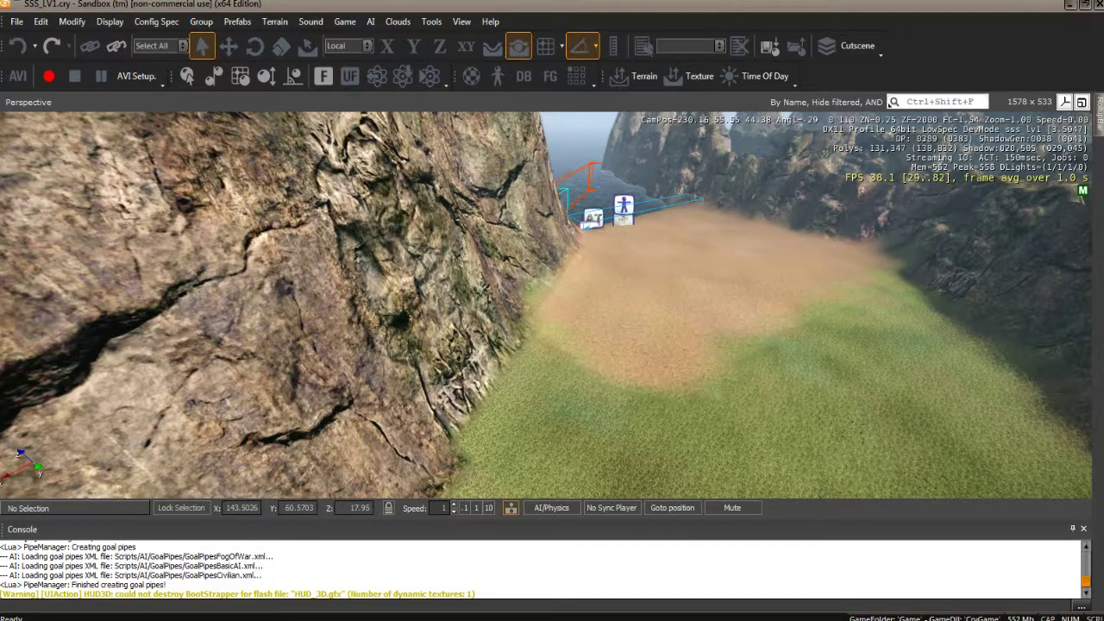
{"action": "right_click_drag", "start_coordinate": [685, 244], "coordinate": [484, 269]}
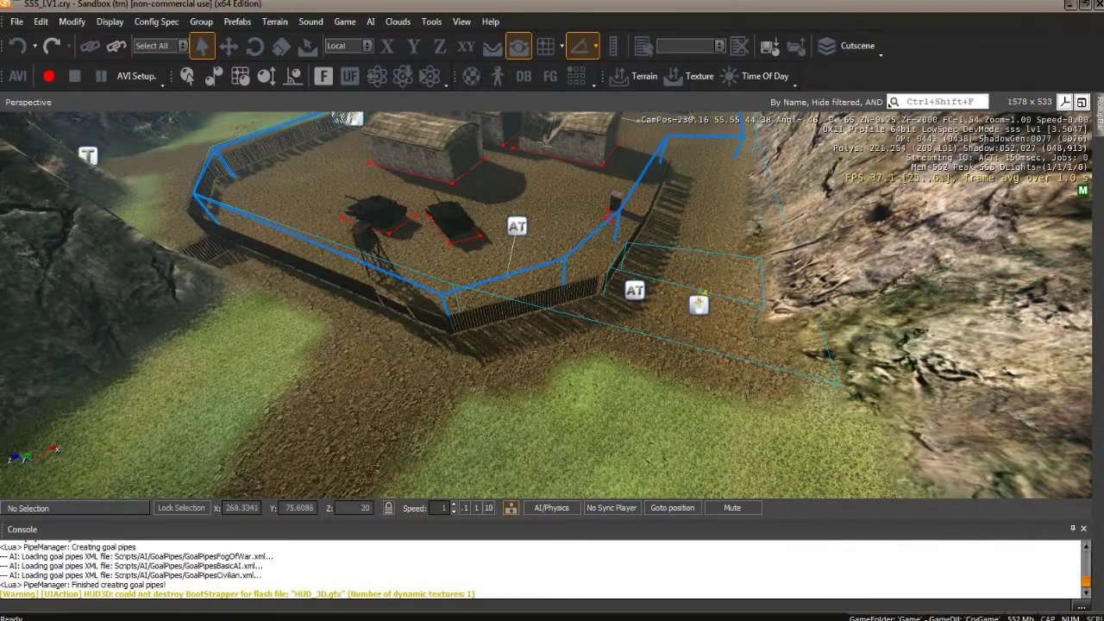
{"action": "right_click_drag", "start_coordinate": [636, 310], "coordinate": [634, 278]}
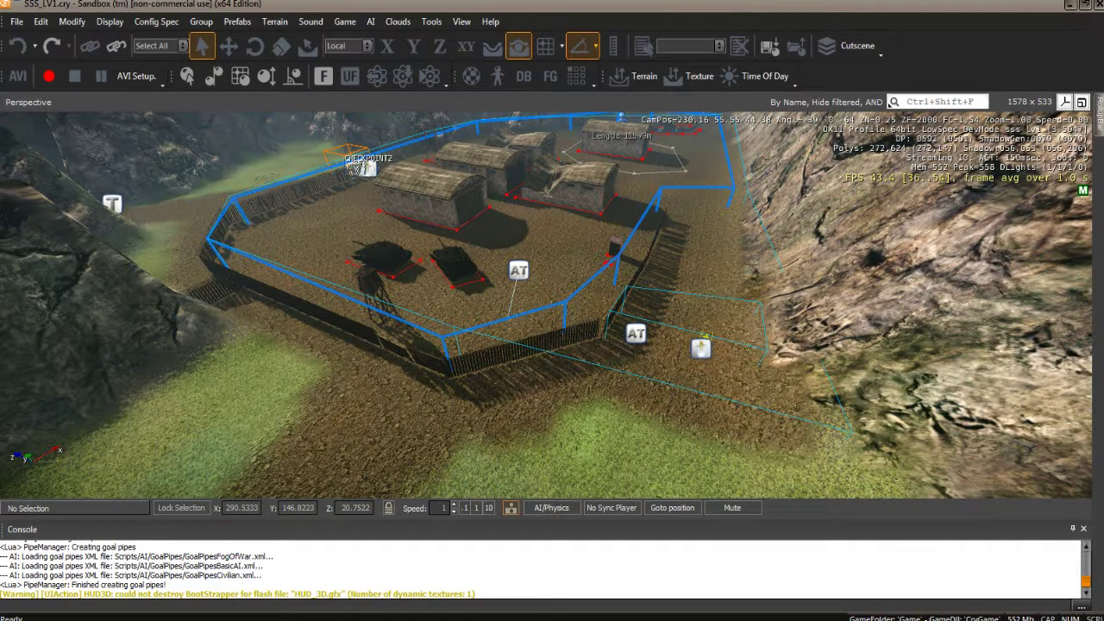
- Examine the route past CHECKPOINT2 to the pine forest's trigger areas and return to the beach
{"action": "right_click_drag", "start_coordinate": [353, 166], "coordinate": [267, 125]}
{"action": "key", "text": "w"}
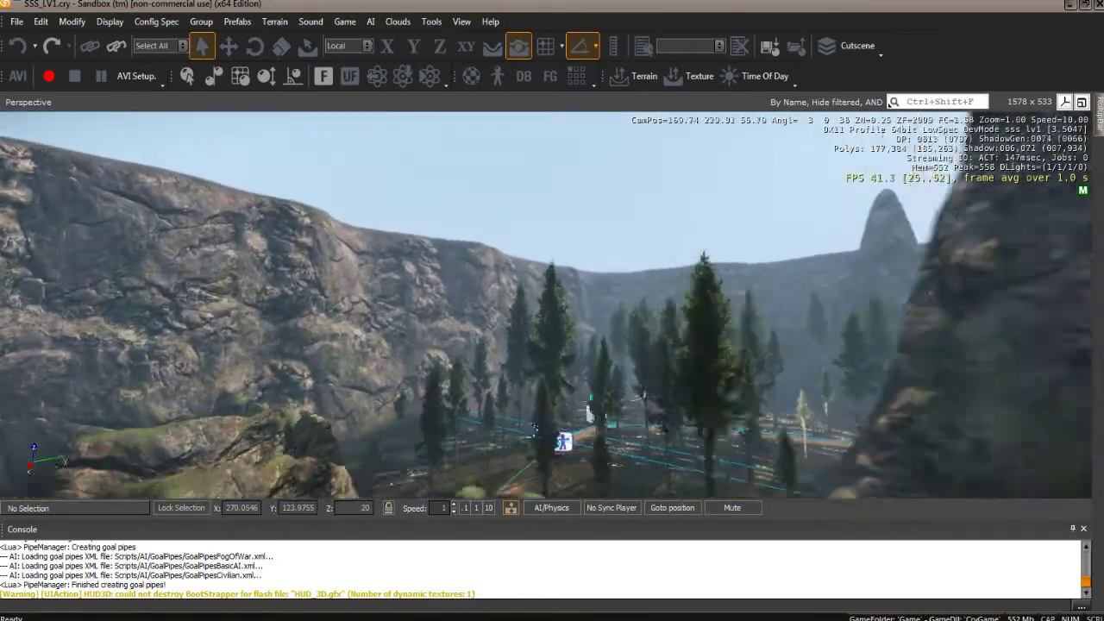
{"action": "key", "text": "w"}
{"action": "right_click_drag", "start_coordinate": [484, 198], "coordinate": [837, 249]}
{"action": "key", "text": "w"}
{"action": "key", "text": "w"}
{"action": "mouse_move", "coordinate": [496, 329]}
{"action": "right_mouse_down"}
{"action": "mouse_move", "coordinate": [975, 238]}
{"action": "mouse_move", "coordinate": [721, 231]}
{"action": "mouse_move", "coordinate": [724, 259]}
{"action": "mouse_move", "coordinate": [695, 269]}
{"action": "mouse_move", "coordinate": [462, 310]}
{"action": "mouse_move", "coordinate": [513, 312]}
{"action": "mouse_move", "coordinate": [497, 317]}
{"action": "right_mouse_up"}
{"action": "key", "text": "w"}
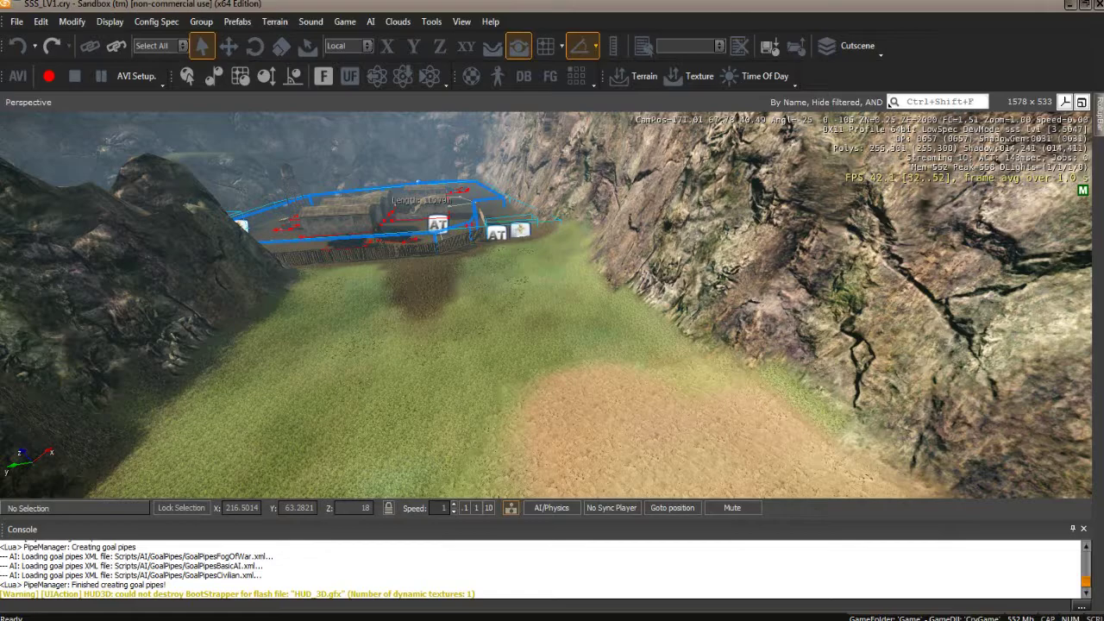
- Recheck the beach spawn area and reopen the Check Area1 trigger's Checkpoint1 flow graph to view its node groups
{"action": "right_click_drag", "start_coordinate": [509, 311], "coordinate": [802, 358]}
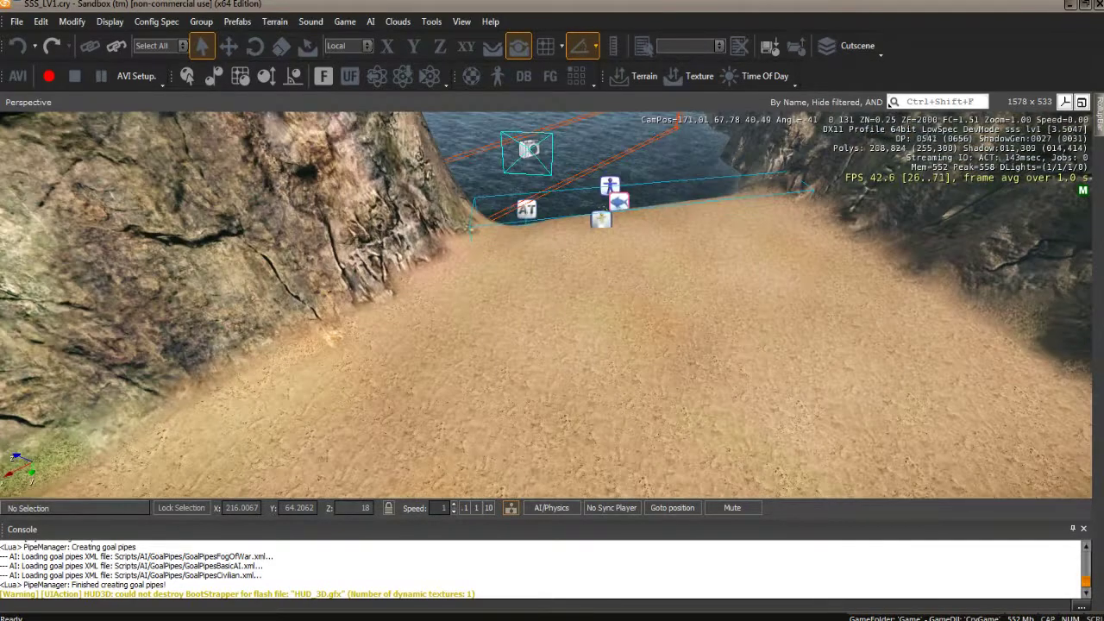
{"action": "right_click_drag", "start_coordinate": [589, 280], "coordinate": [330, 252]}
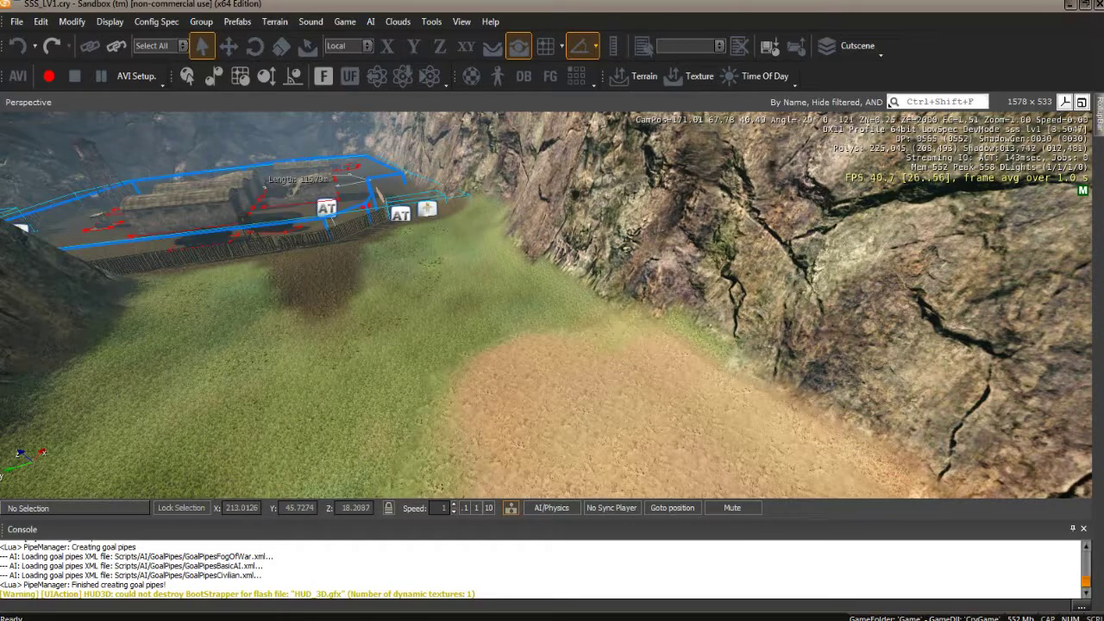
{"action": "right_click_drag", "start_coordinate": [504, 278], "coordinate": [466, 286]}
{"action": "key", "text": "w"}
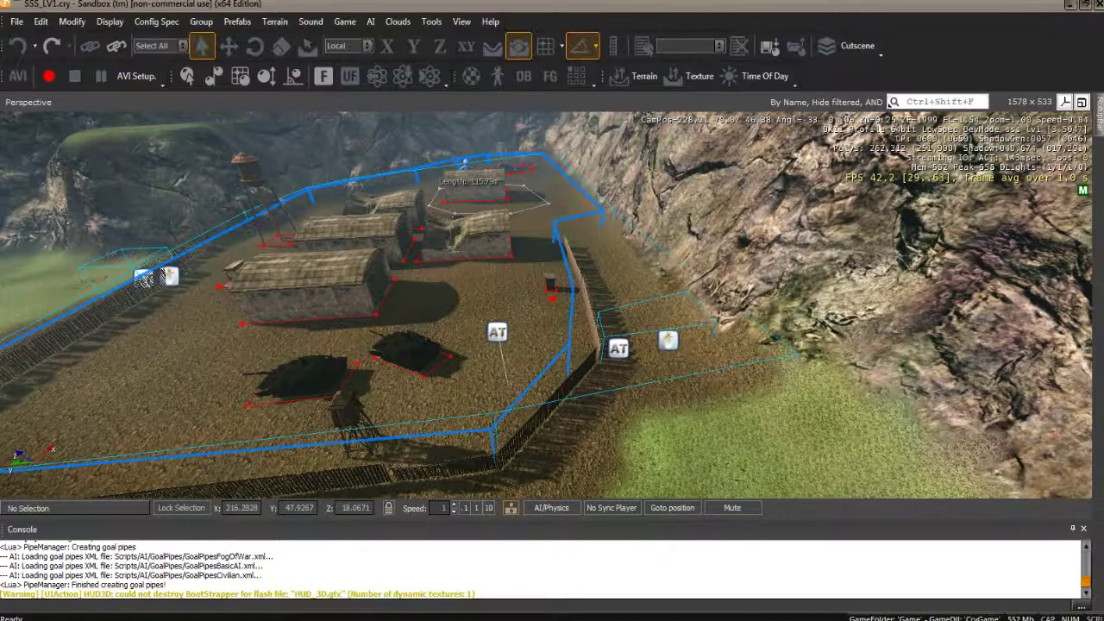
{"action": "right_click", "coordinate": [620, 349]}
{"action": "mouse_move", "coordinate": [668, 357]}
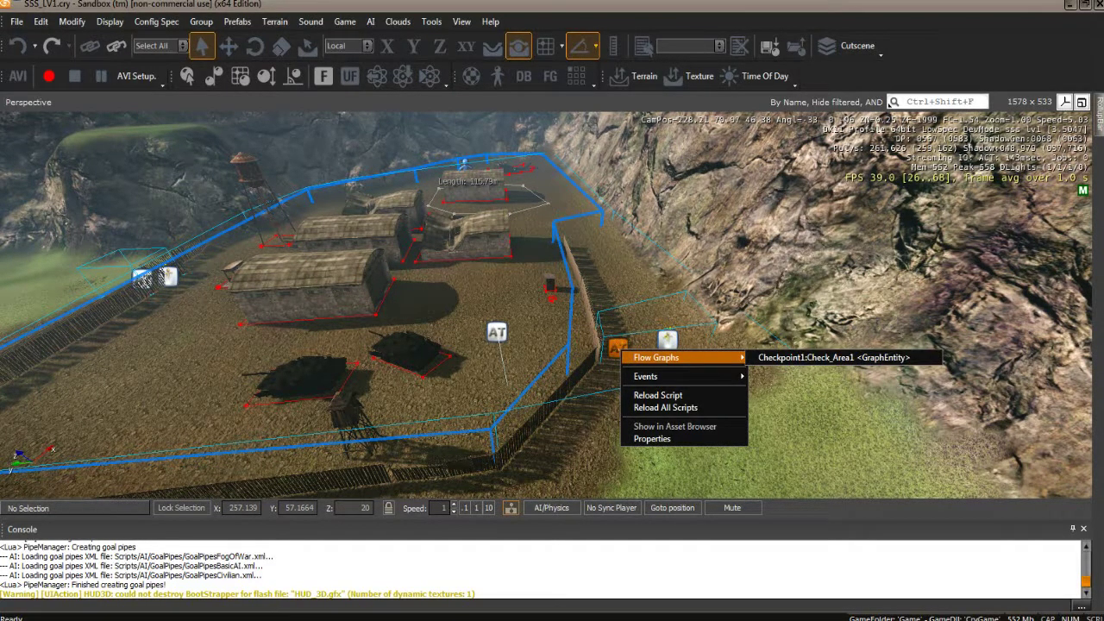
{"action": "left_click", "coordinate": [811, 357]}
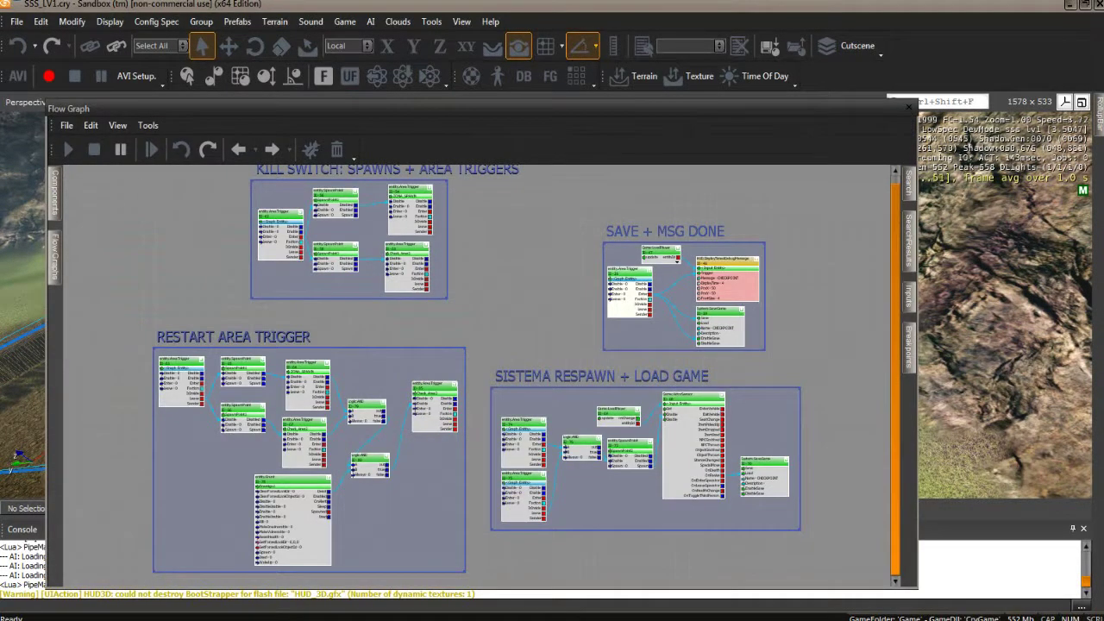
{"action": "mouse_move", "coordinate": [535, 336]}
{"action": "right_mouse_down"}
{"action": "mouse_move", "coordinate": [574, 349]}
{"action": "mouse_move", "coordinate": [557, 338]}
{"action": "right_mouse_up"}
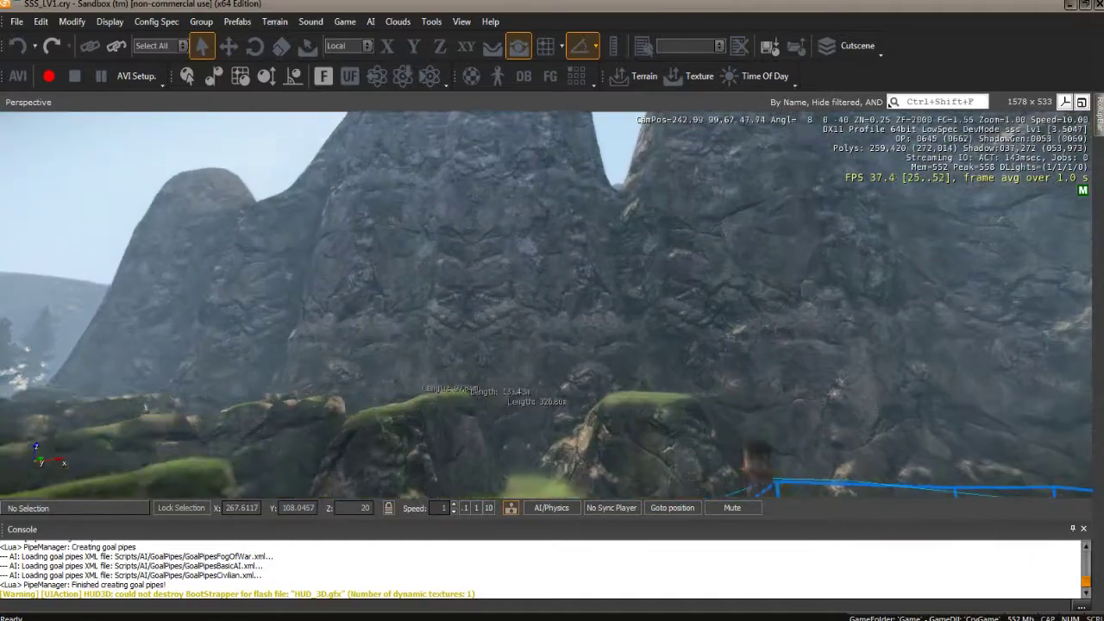
- Open the Checkpoint2 flow graph of the Check_Area2 trigger beside the fenced base, examine its node groups and close it
{"action": "right_click_drag", "start_coordinate": [511, 392], "coordinate": [520, 458]}
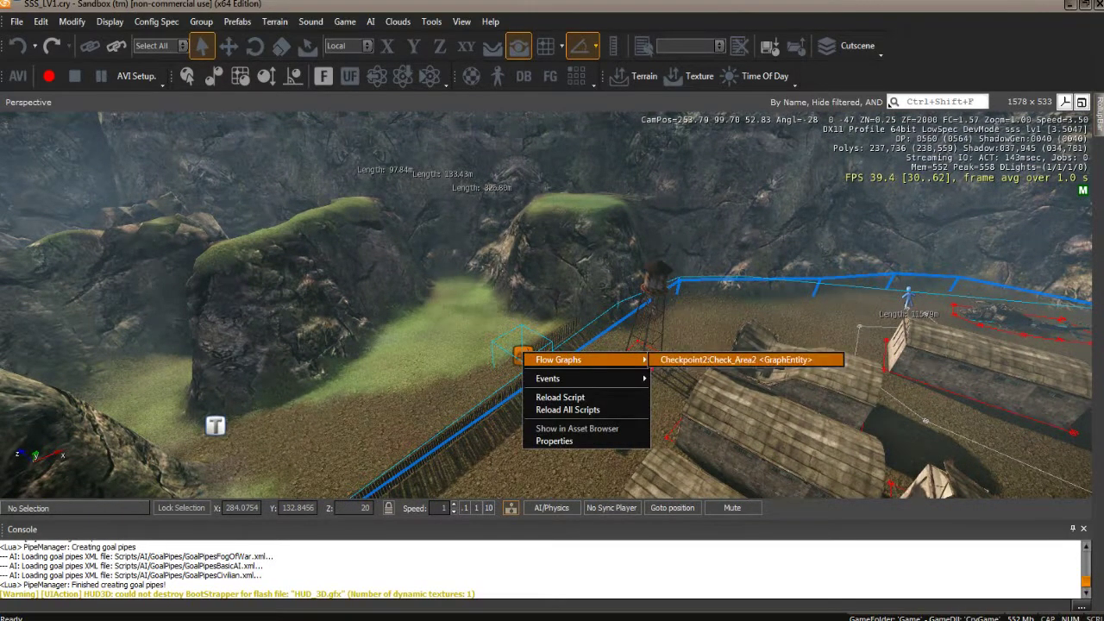
{"action": "left_click", "coordinate": [736, 359]}
{"action": "mouse_move", "coordinate": [587, 345]}
{"action": "right_mouse_down"}
{"action": "mouse_move", "coordinate": [613, 357]}
{"action": "mouse_move", "coordinate": [603, 335]}
{"action": "mouse_move", "coordinate": [595, 352]}
{"action": "mouse_move", "coordinate": [638, 352]}
{"action": "mouse_move", "coordinate": [605, 337]}
{"action": "right_mouse_up"}
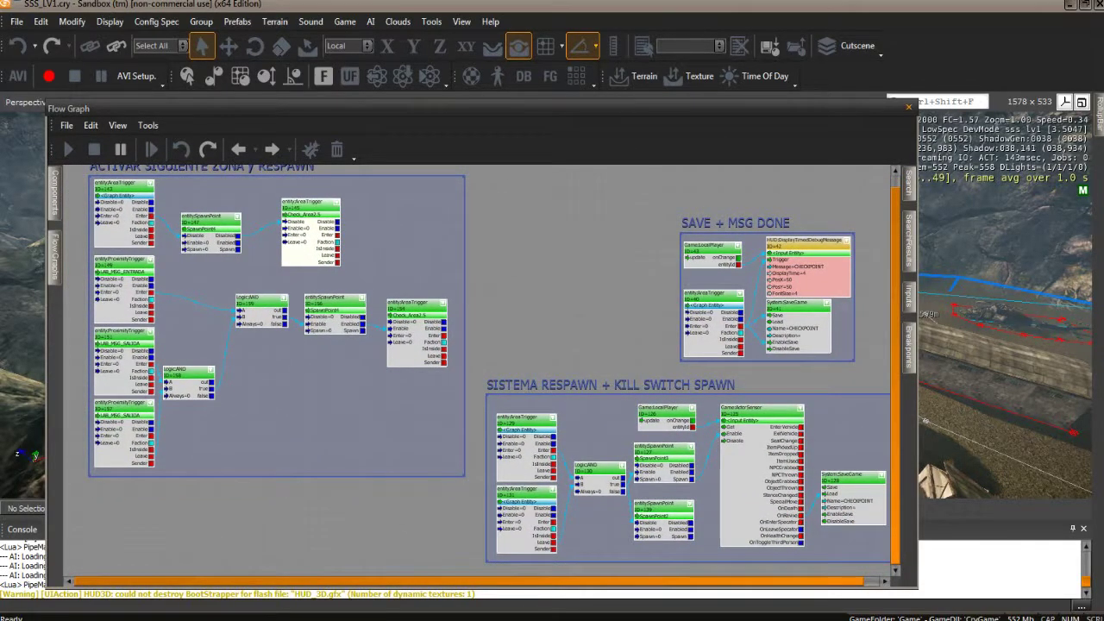
{"action": "left_click", "coordinate": [909, 107]}
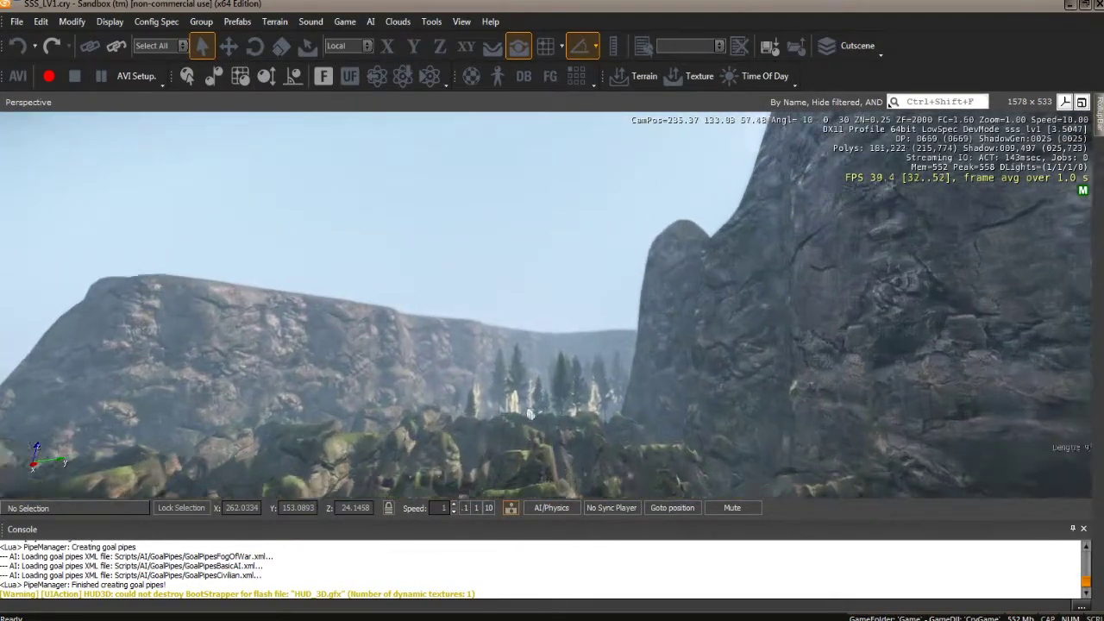
- Follow the route from the fenced base over the rocks to the area triggers in the pine forest
{"action": "key", "text": "w"}
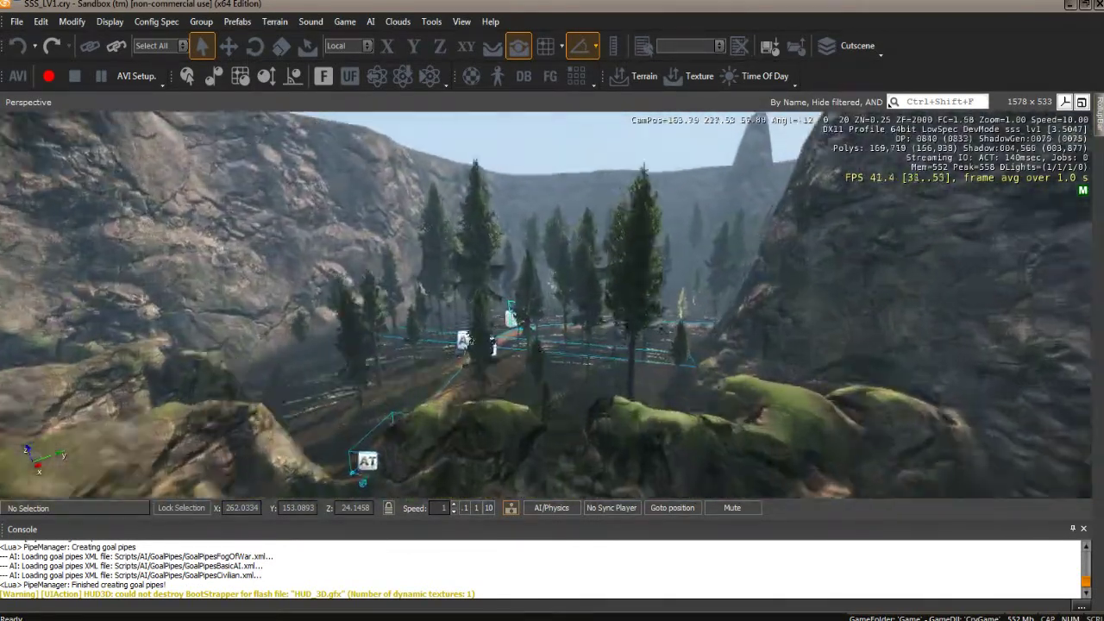
{"action": "key", "text": "w"}
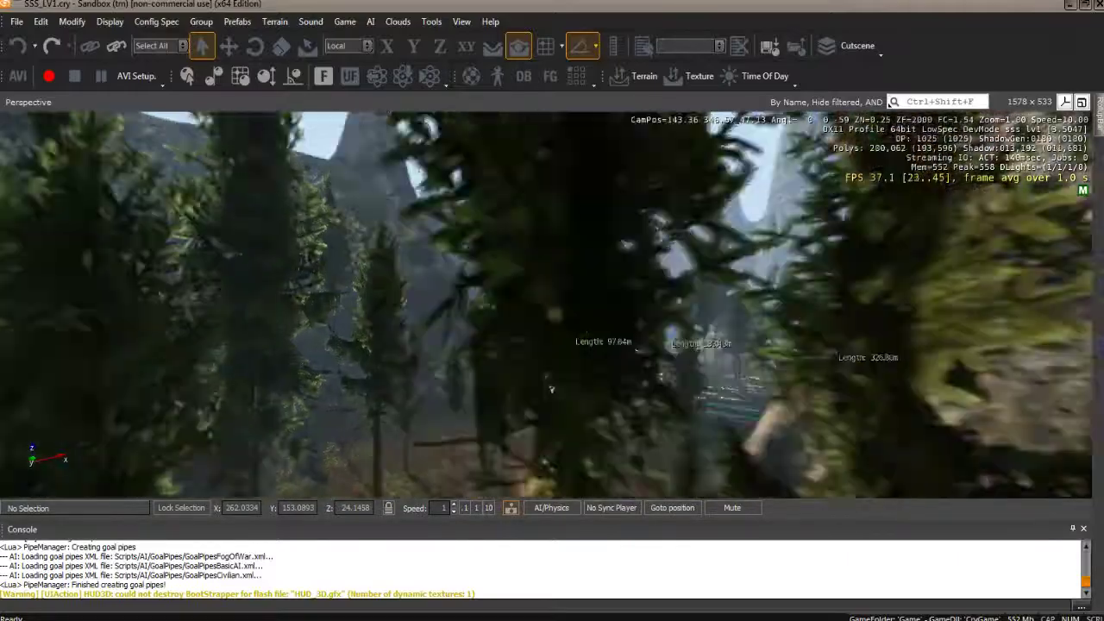
{"action": "key", "text": "w"}
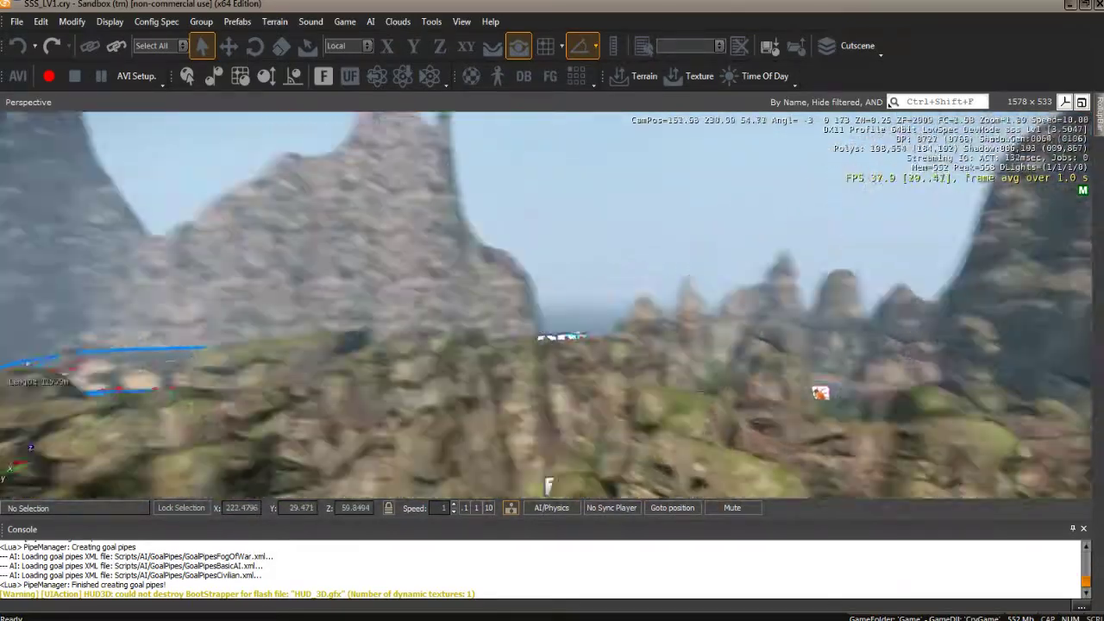
- Return from the forest to the sandy beach passage and examine its spawn point and area trigger facing the base
{"action": "key", "text": "w"}
{"action": "right_click_drag", "start_coordinate": [552, 305], "coordinate": [333, 312]}
{"action": "key", "text": "s"}
{"action": "key", "text": "w"}
{"action": "key", "text": "w"}
{"action": "key", "text": "w"}
{"action": "key", "text": "d"}
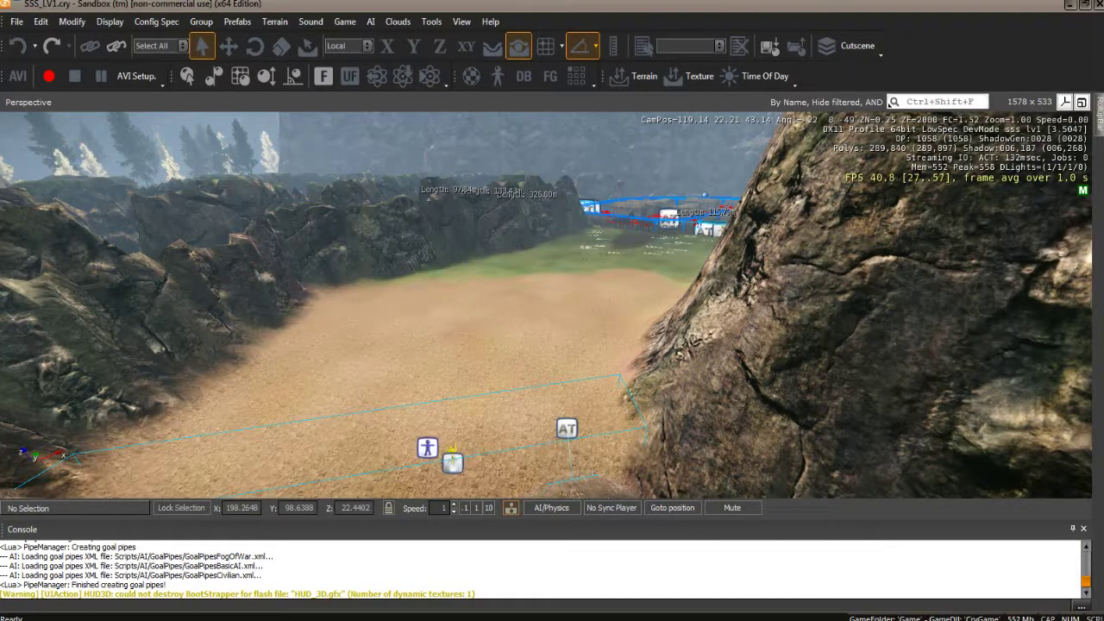
{"action": "right_click_drag", "start_coordinate": [528, 241], "coordinate": [419, 207]}
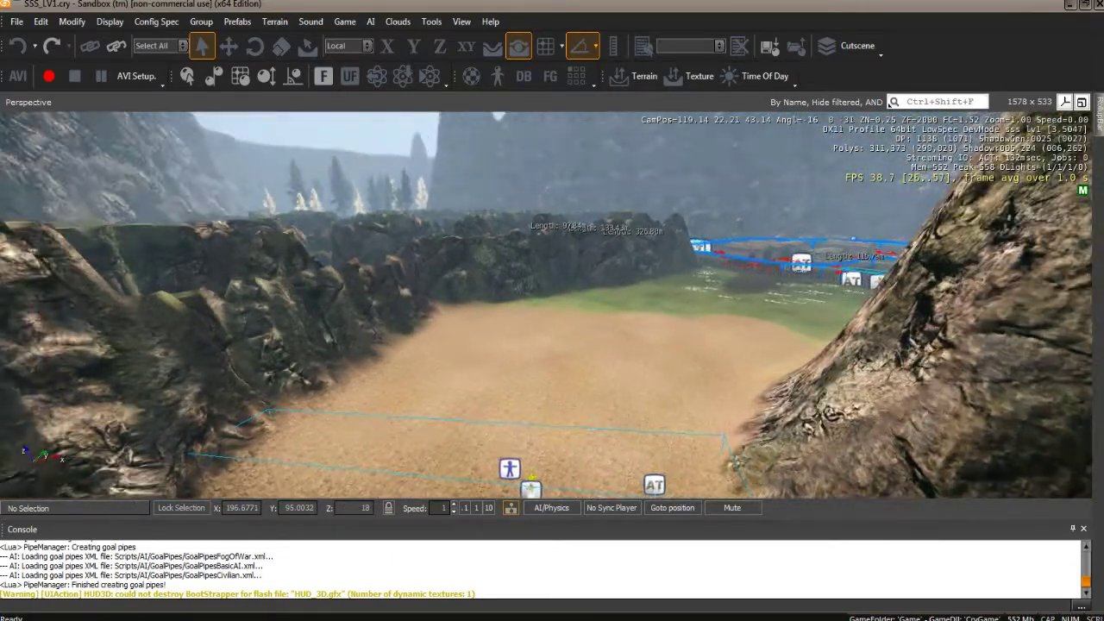